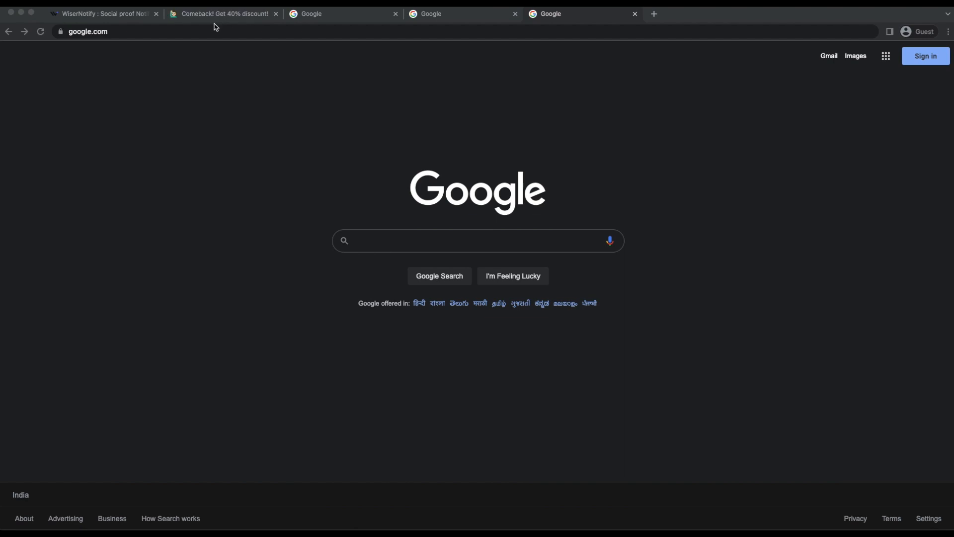
- In WiserNotify, start a new notification using the Blinking tab design from the Other widgets
left_click(123, 20)
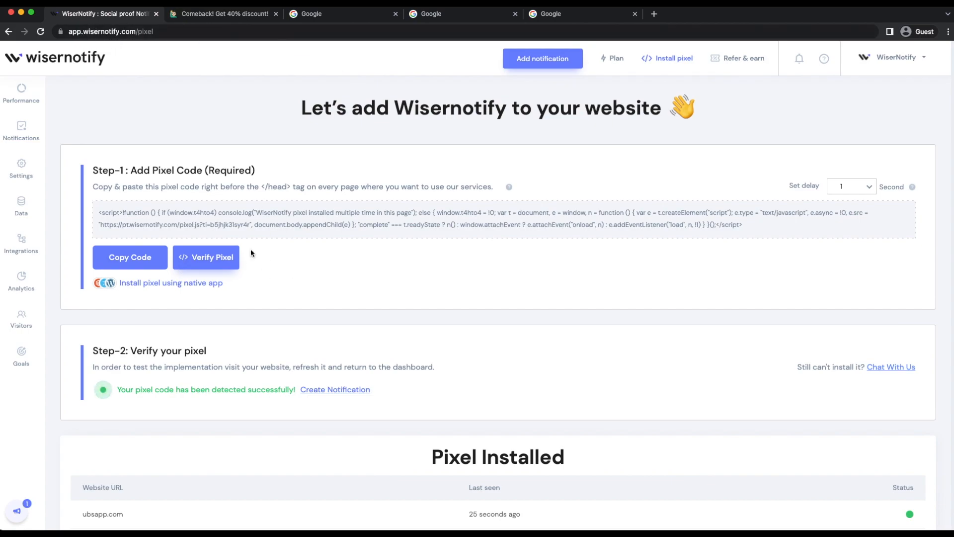
left_click(526, 60)
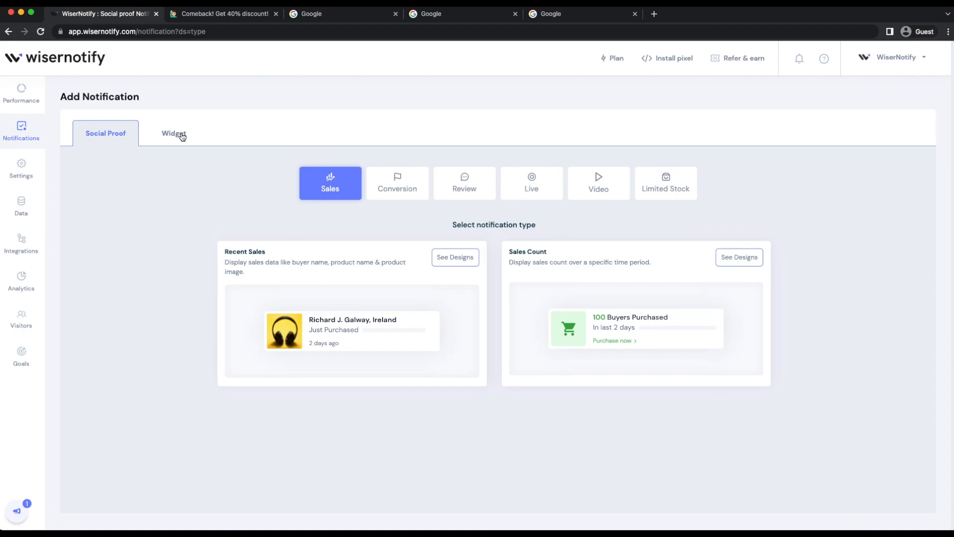
left_click(182, 137)
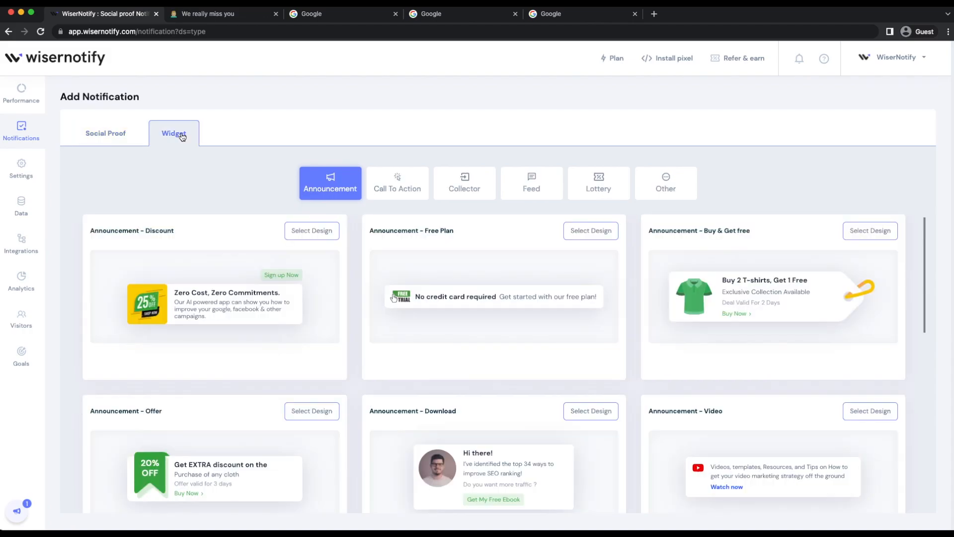
left_click(654, 190)
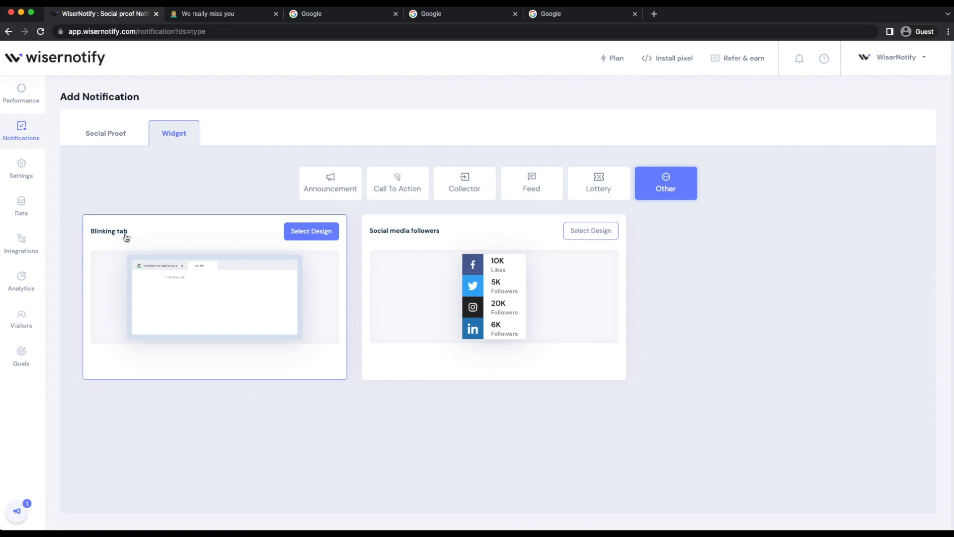
scroll(299, 247, "down", 1)
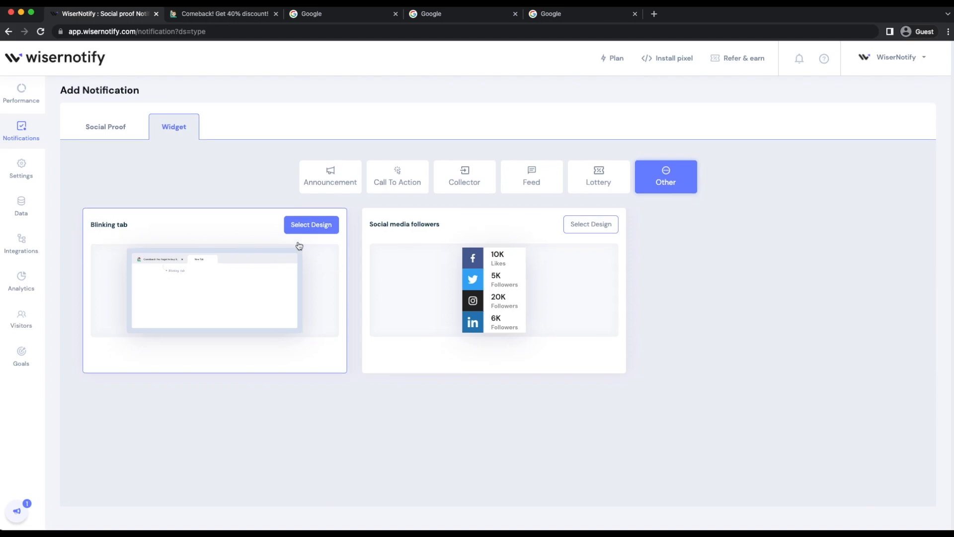
left_click(328, 225)
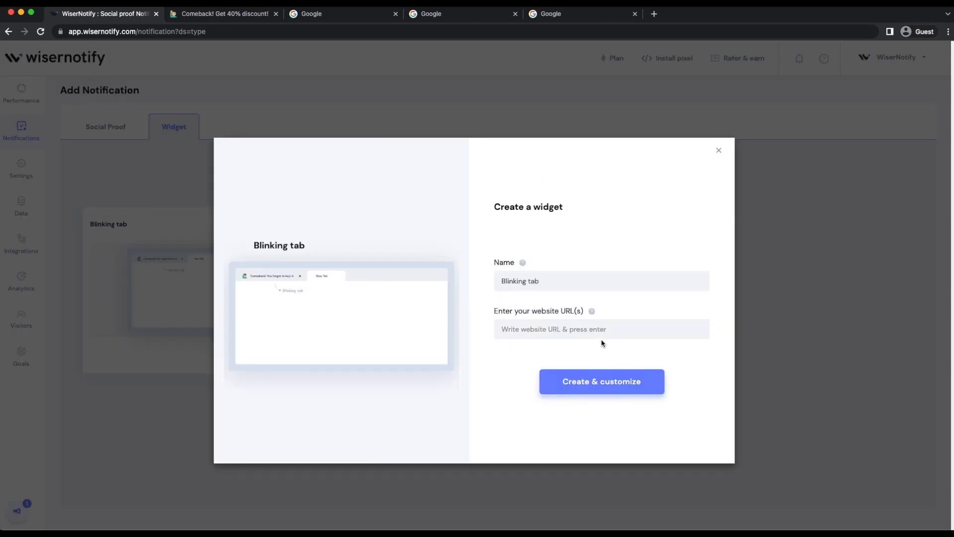
- Assign the website wisernotify.com to the Blinking tab widget and create it for customization
left_click(590, 327)
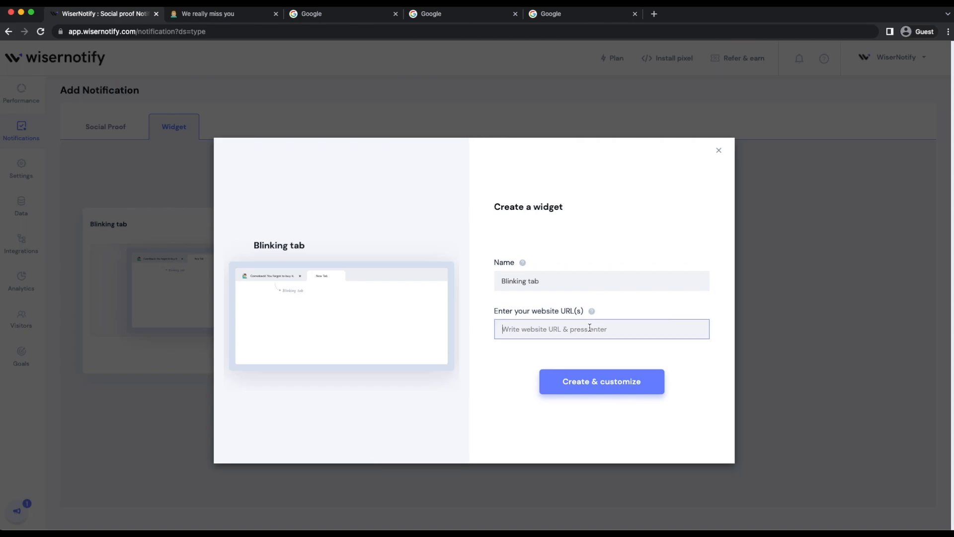
type("wi")
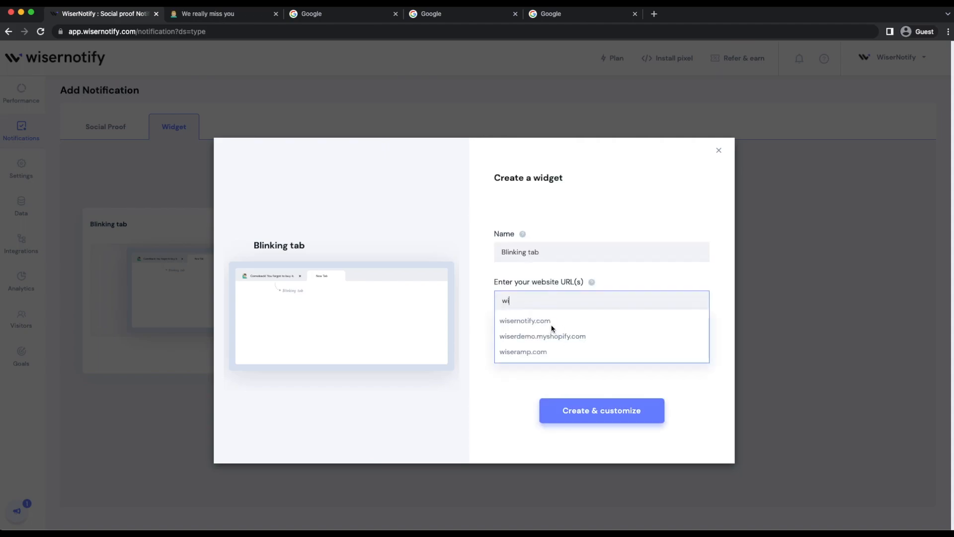
left_click(552, 326)
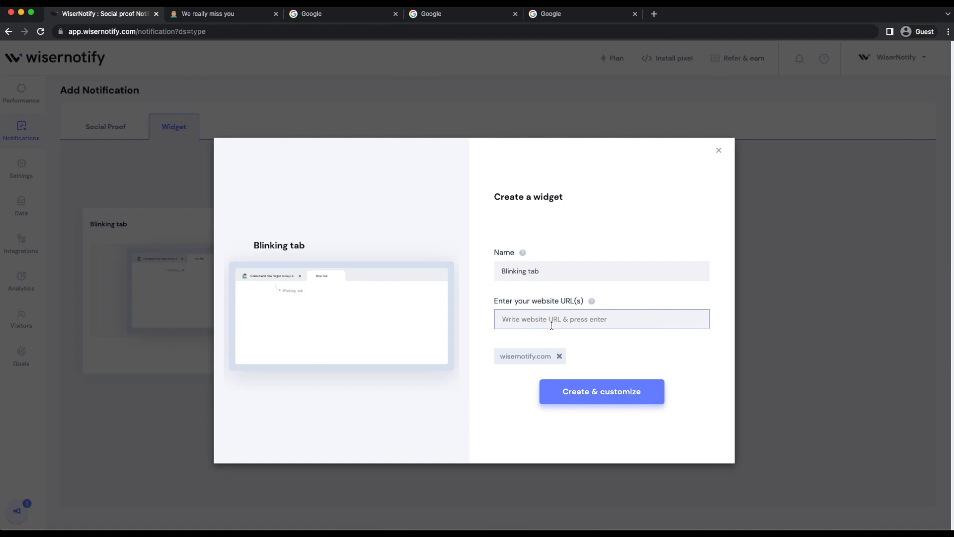
left_click(615, 394)
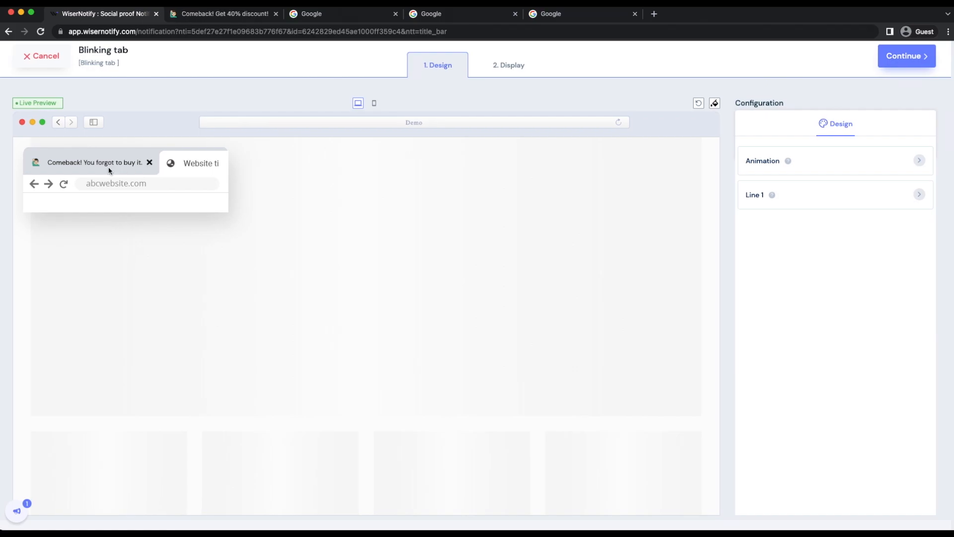
- Try the Blinking and Scrolling animation styles for the tab message
left_click(838, 162)
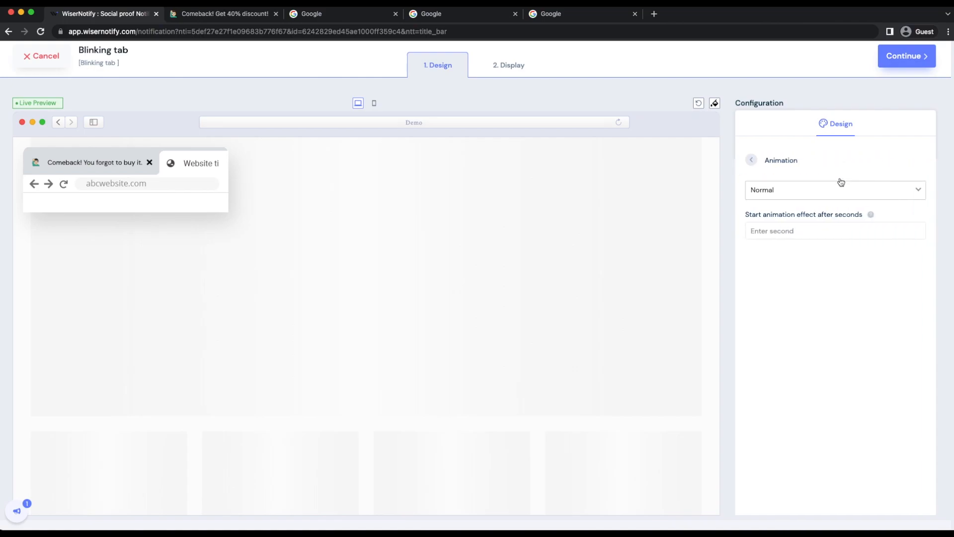
left_click(793, 193)
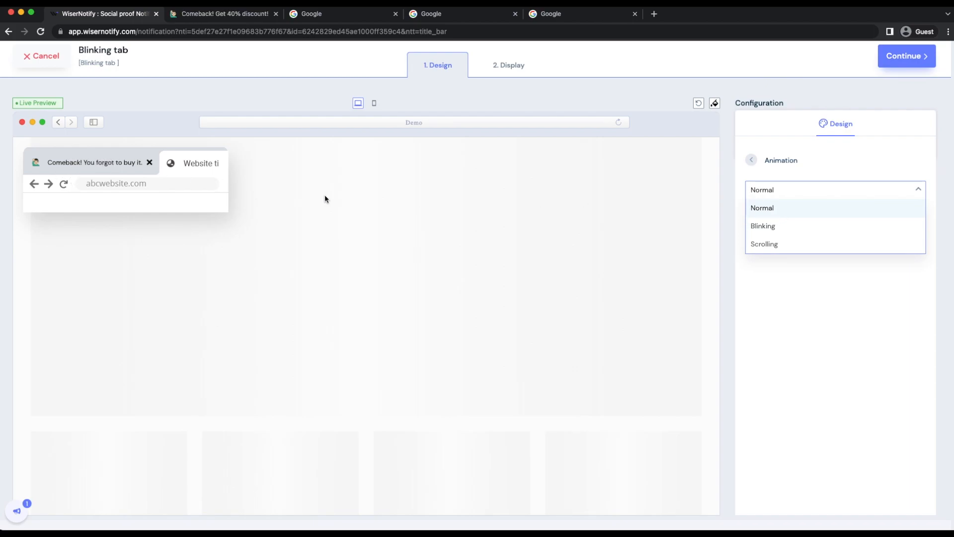
left_click(763, 226)
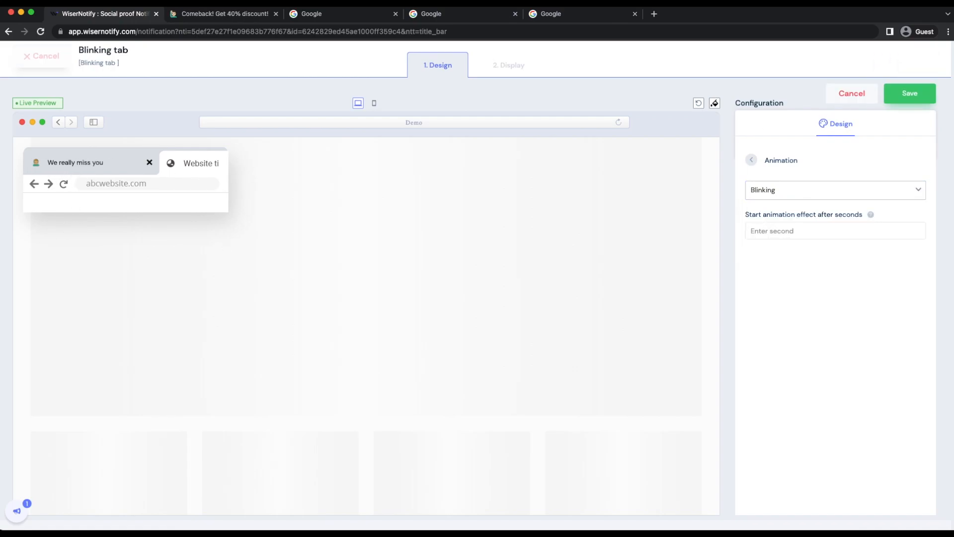
left_click(825, 194)
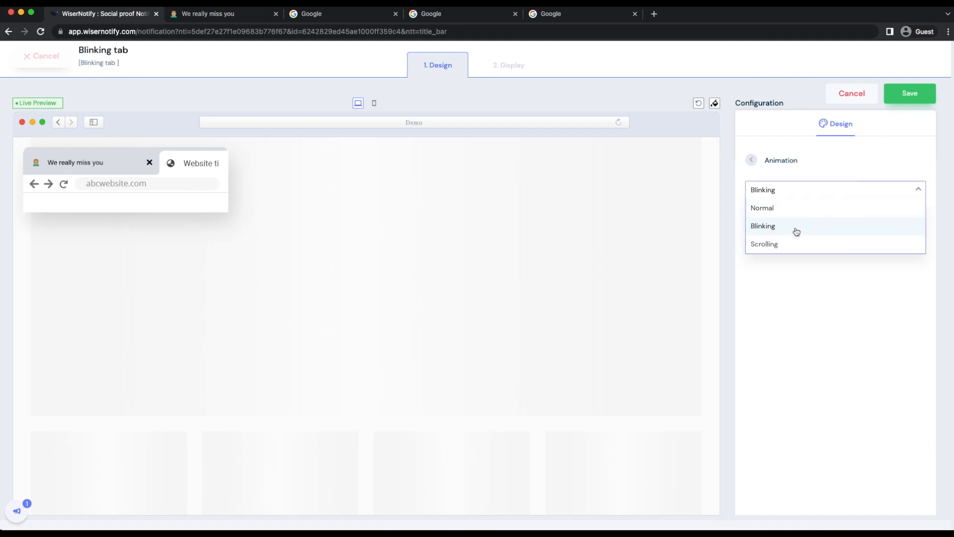
left_click(773, 245)
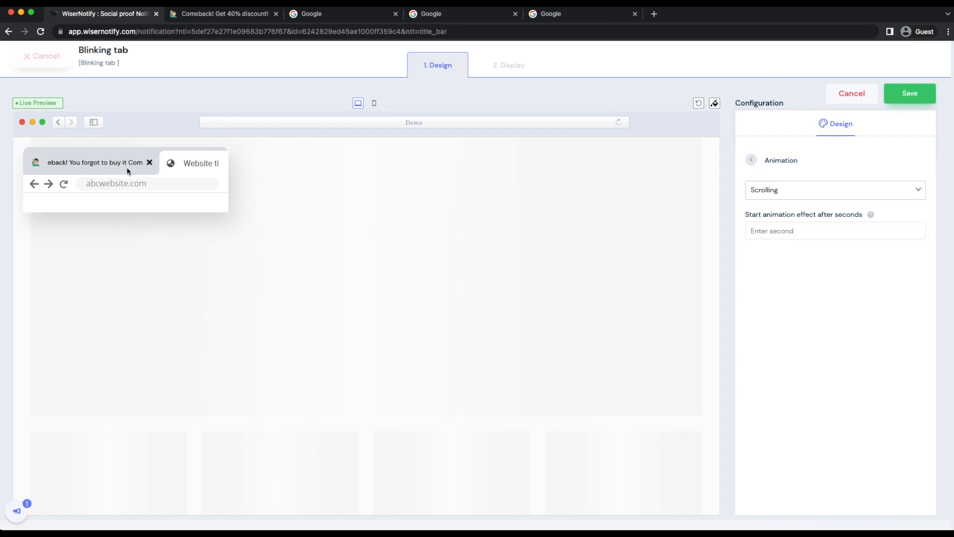
- Set the animation effect to start after 2 seconds and change its style to Blinking
left_click(784, 230)
type("2")
left_click(827, 294)
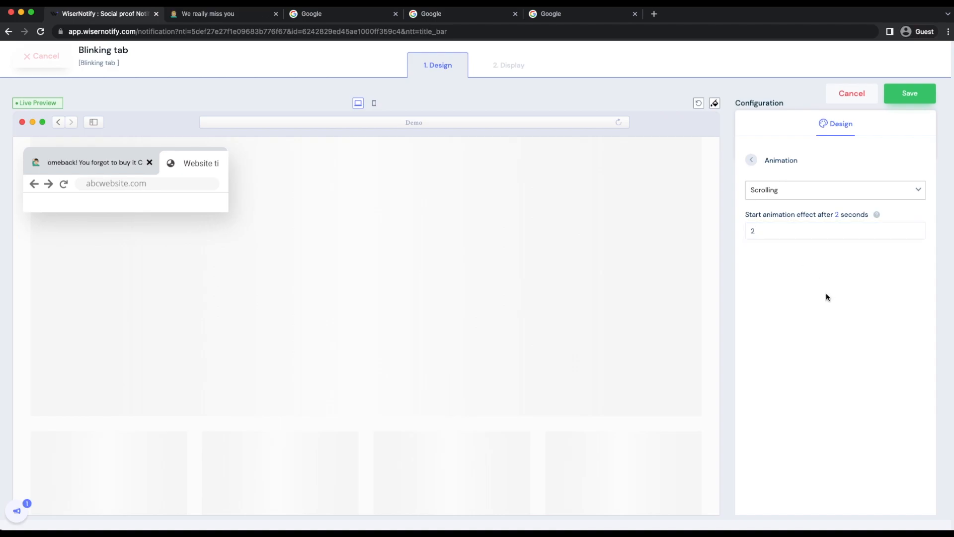
left_click(763, 191)
left_click(769, 225)
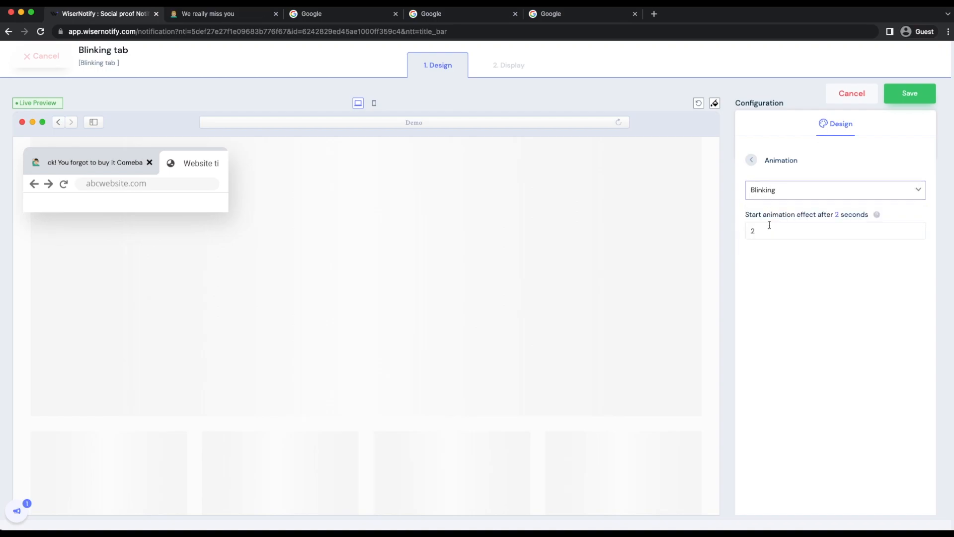
left_click(750, 159)
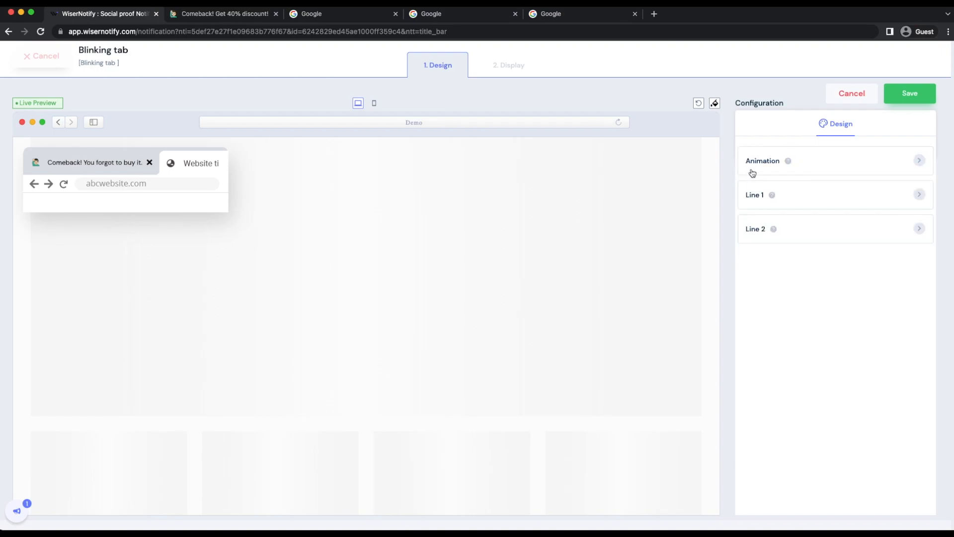
- Review the message text and icon settings of Line 1 and Line 2
left_click(756, 200)
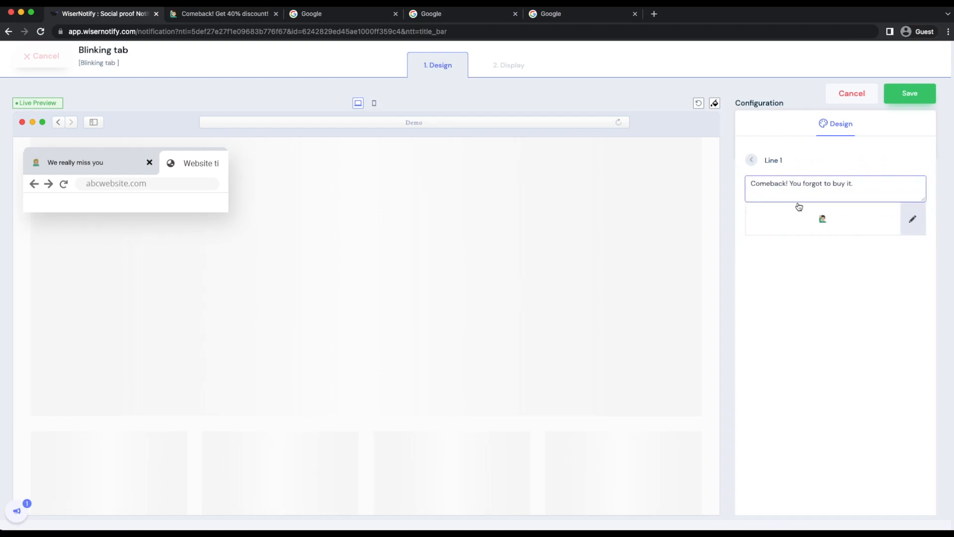
left_click(750, 163)
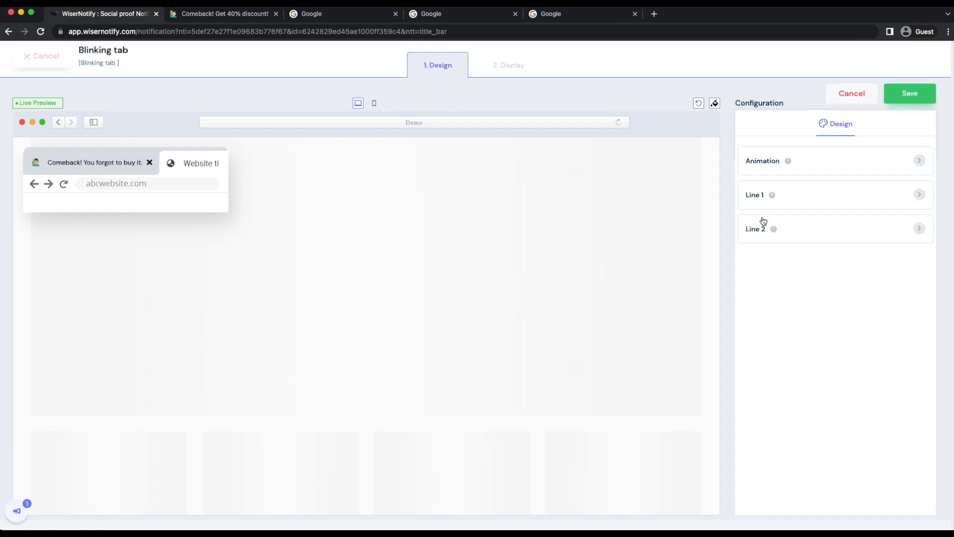
left_click(762, 236)
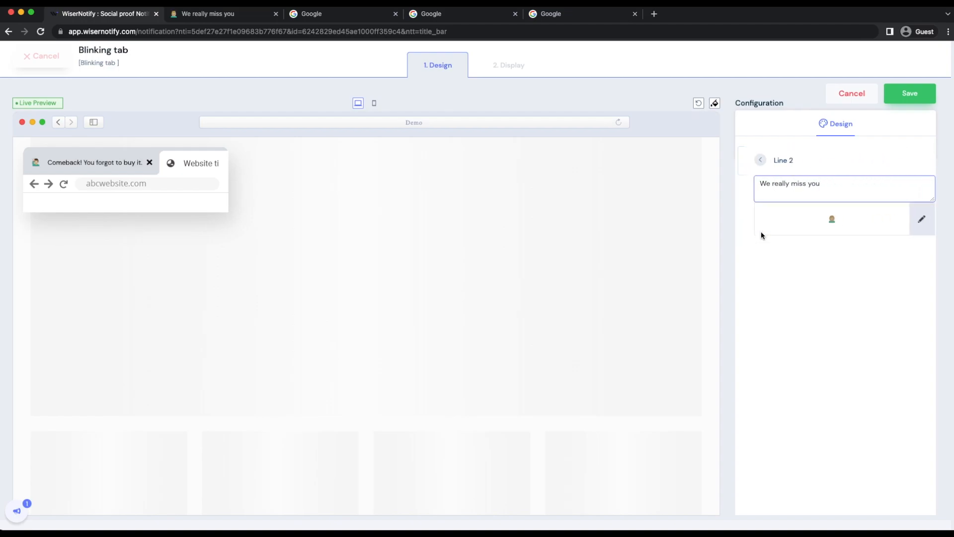
left_click(751, 160)
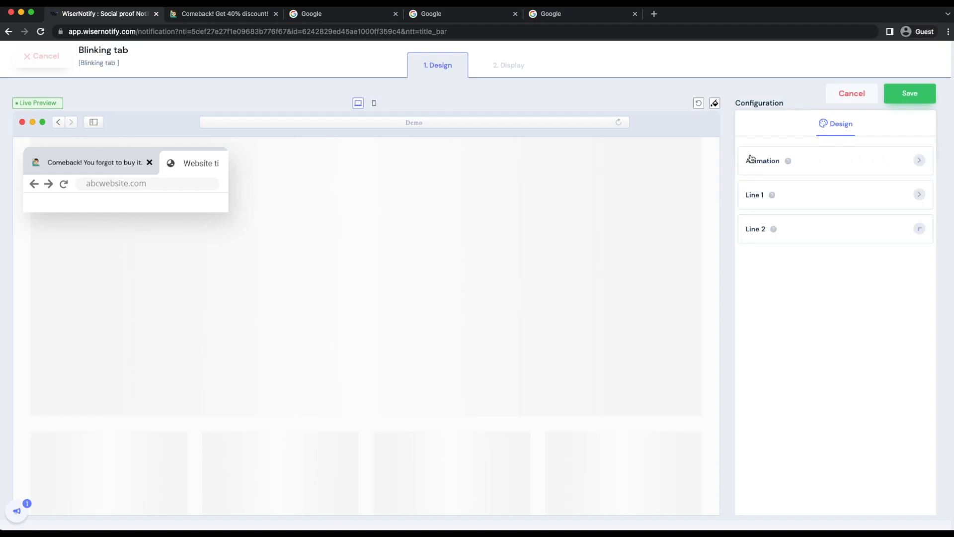
- Browse the animated icons available for Line 1 and close the icon library without choosing one
left_click(757, 196)
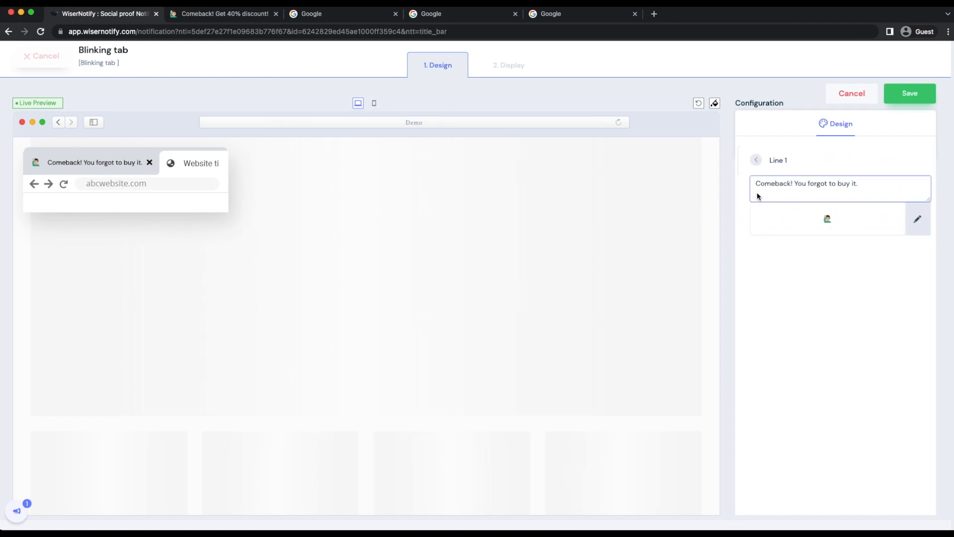
left_click(914, 219)
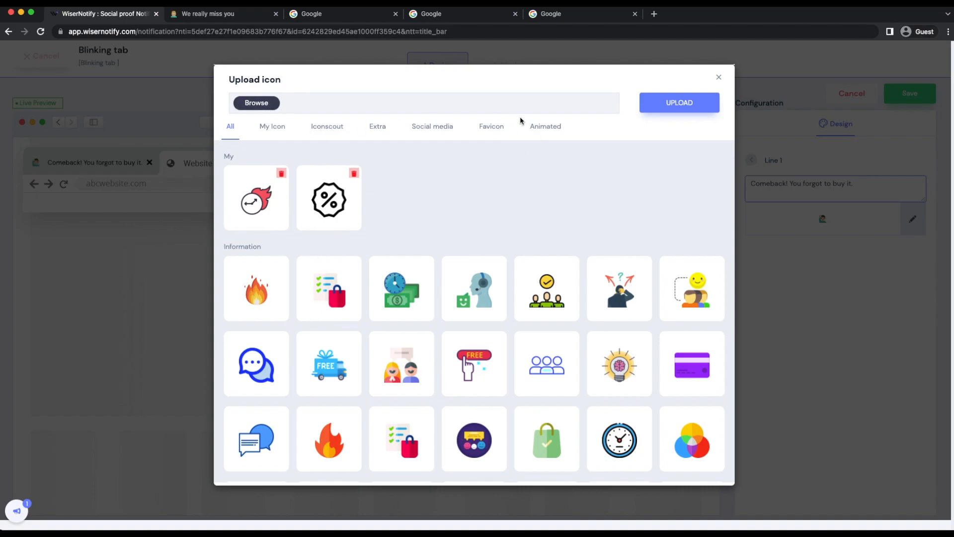
left_click(545, 126)
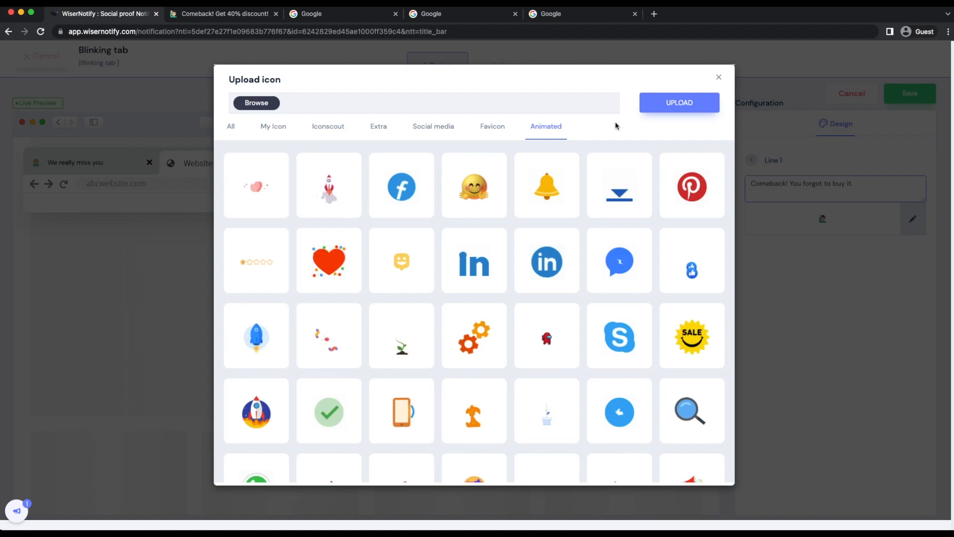
left_click(718, 77)
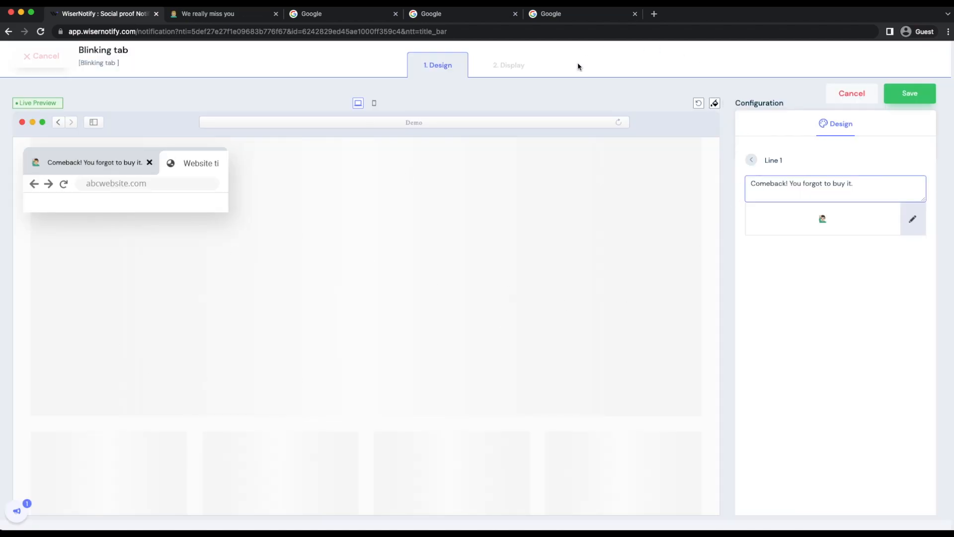
- Save the Blinking tab design and continue to its display settings
left_click(752, 160)
left_click(895, 92)
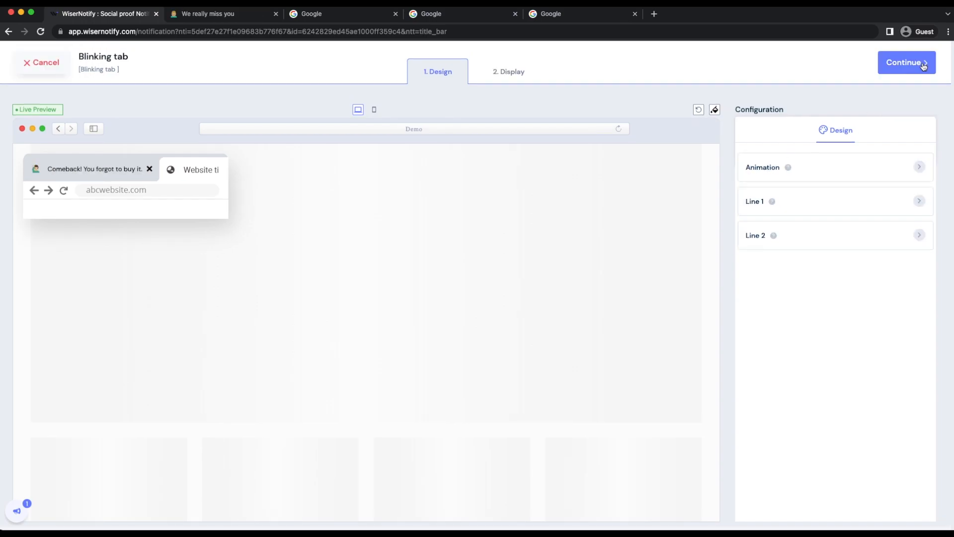
left_click(922, 66)
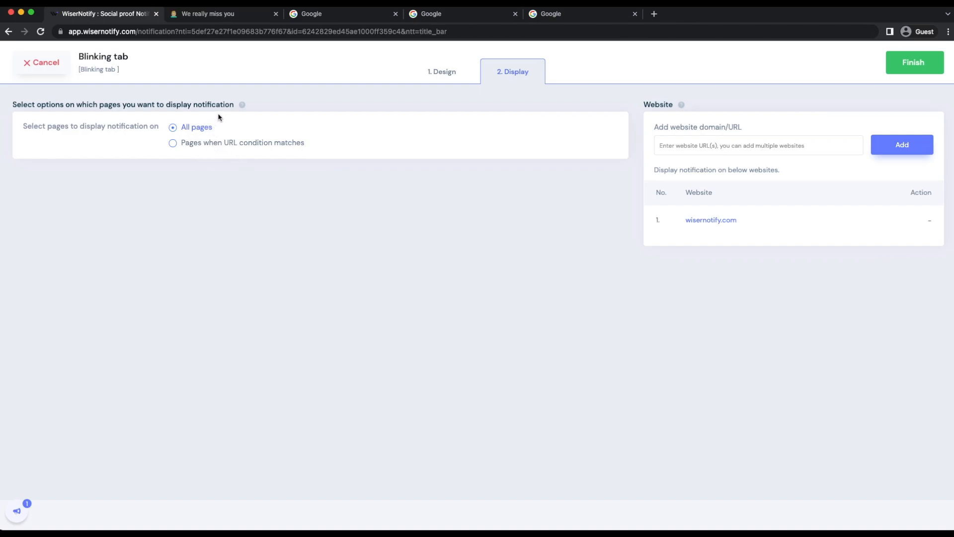
- Try limiting the notification to pages matching a URL condition, view the condition types, and return to All pages
left_click(214, 148)
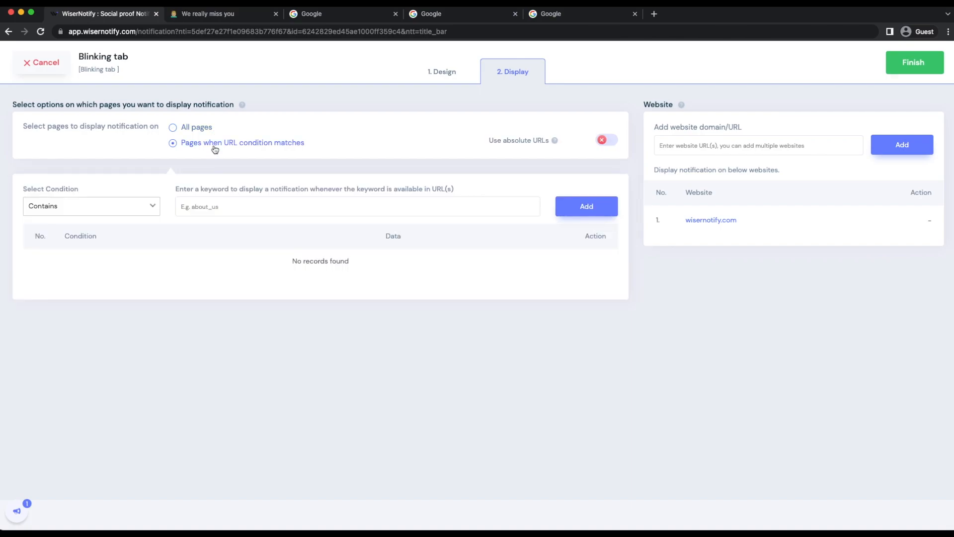
left_click(153, 205)
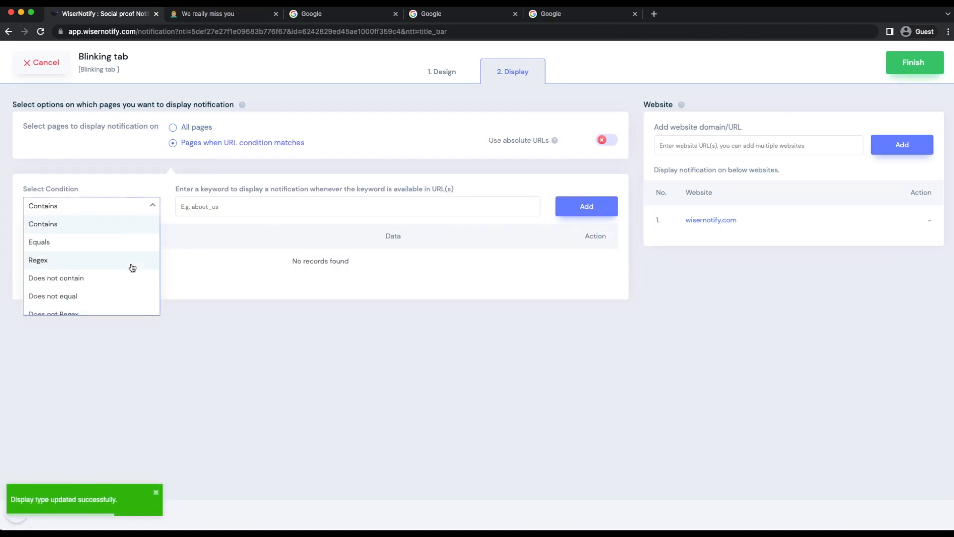
left_click(165, 177)
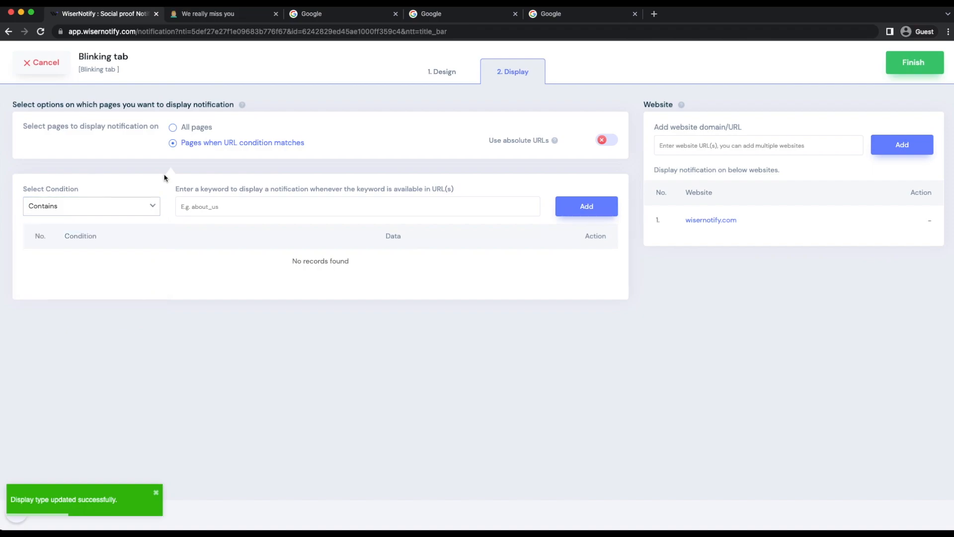
left_click(172, 128)
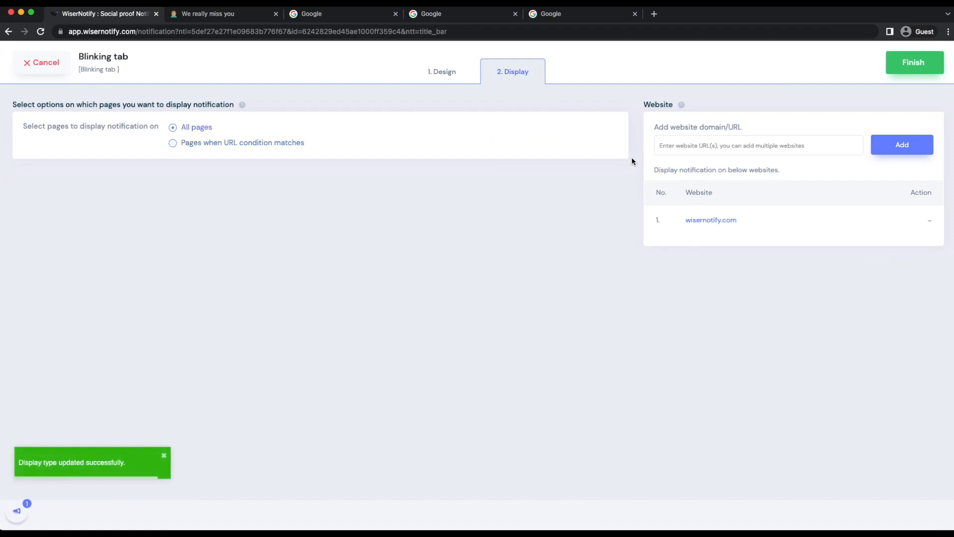
- Finish the Blinking tab setup and activate the notification for wisernotify.com
left_click(716, 144)
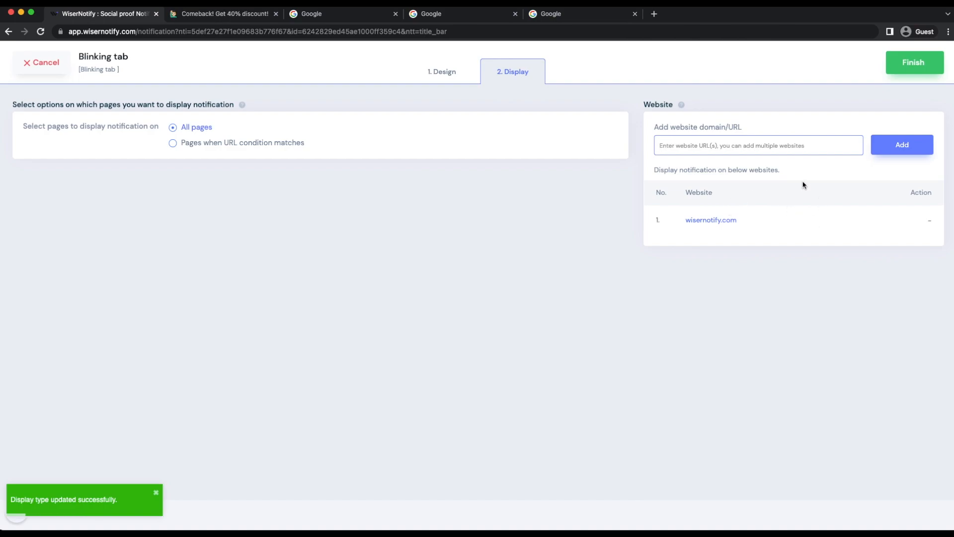
left_click(893, 69)
left_click(567, 315)
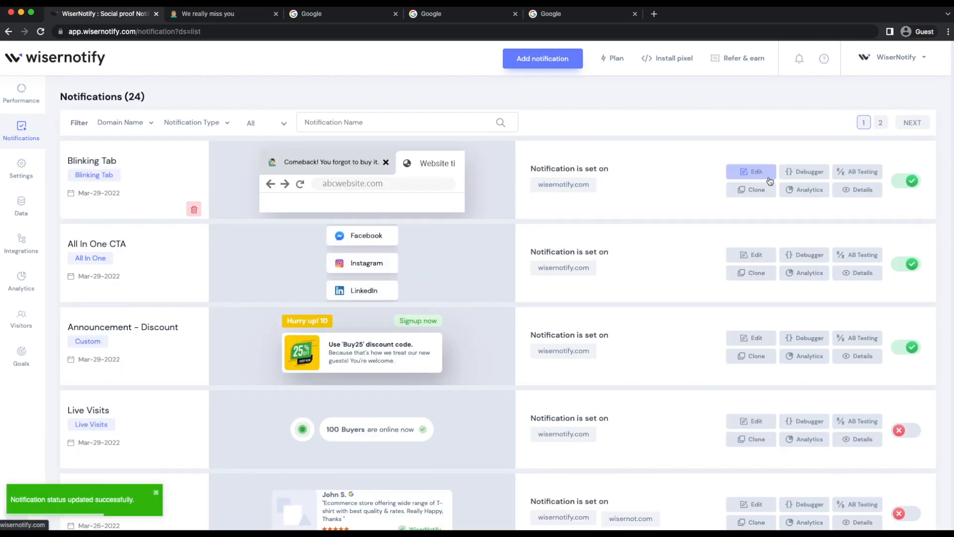
- Switch to a Google page to watch the inactive website tab's blinking title
left_click(330, 15)
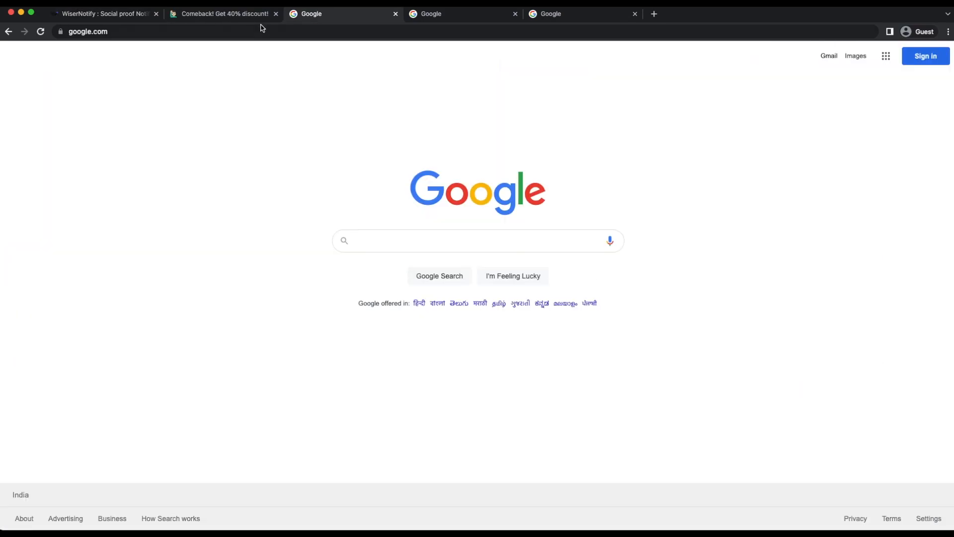